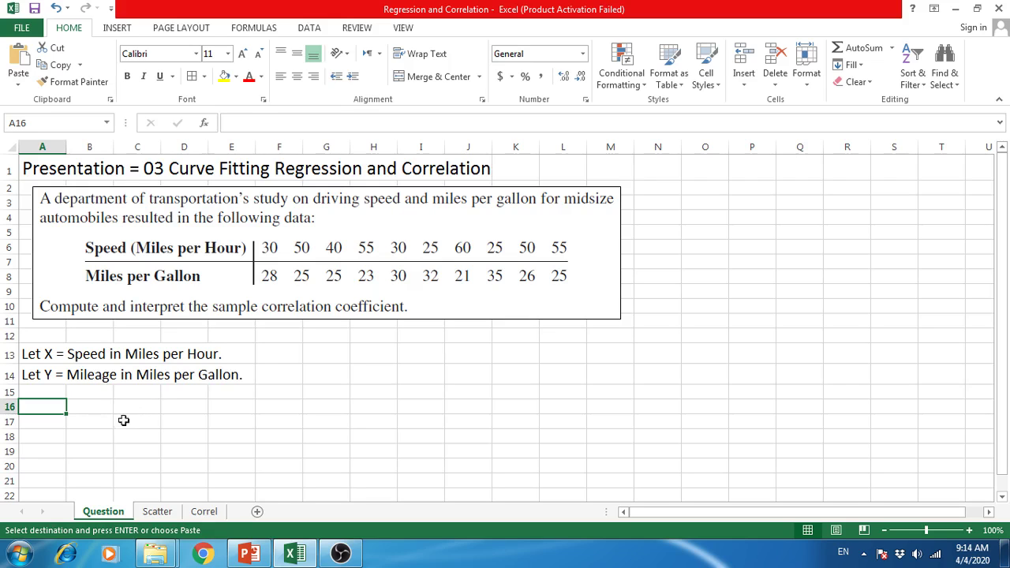
Go to the Scatter sheet and cancel the pending copy of the X and Y data
left_click(157, 512)
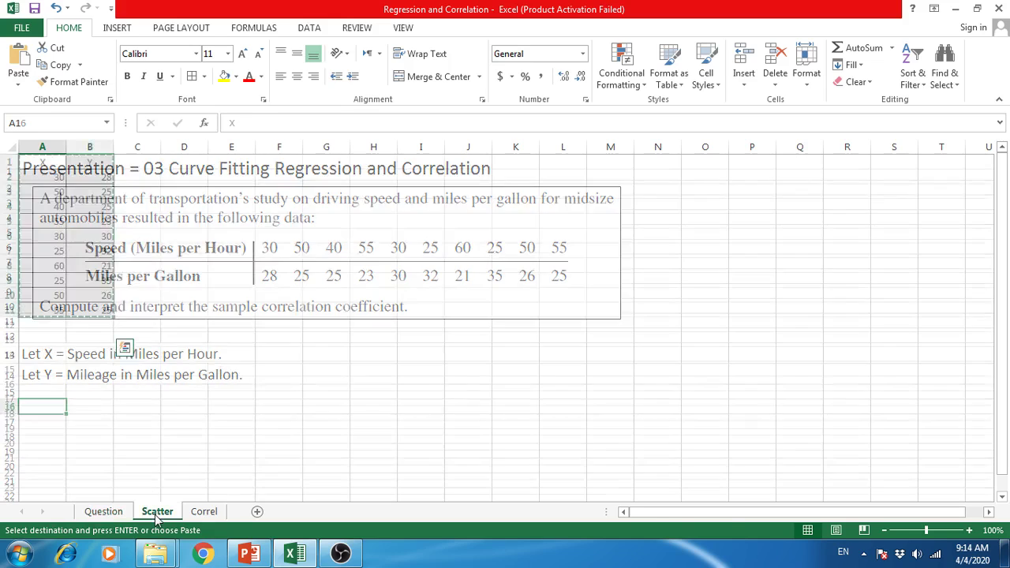
left_click(65, 358)
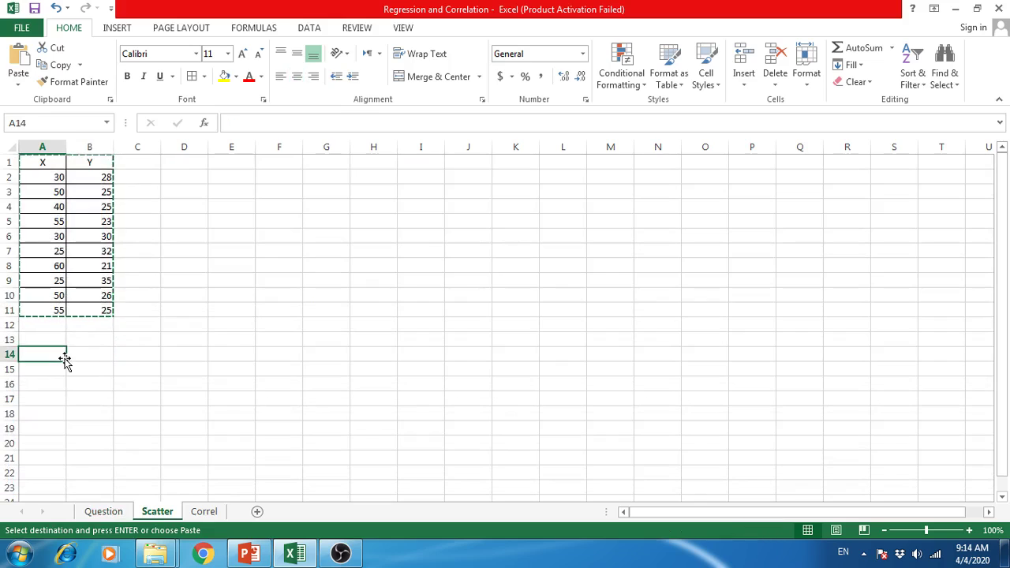
key("Escape")
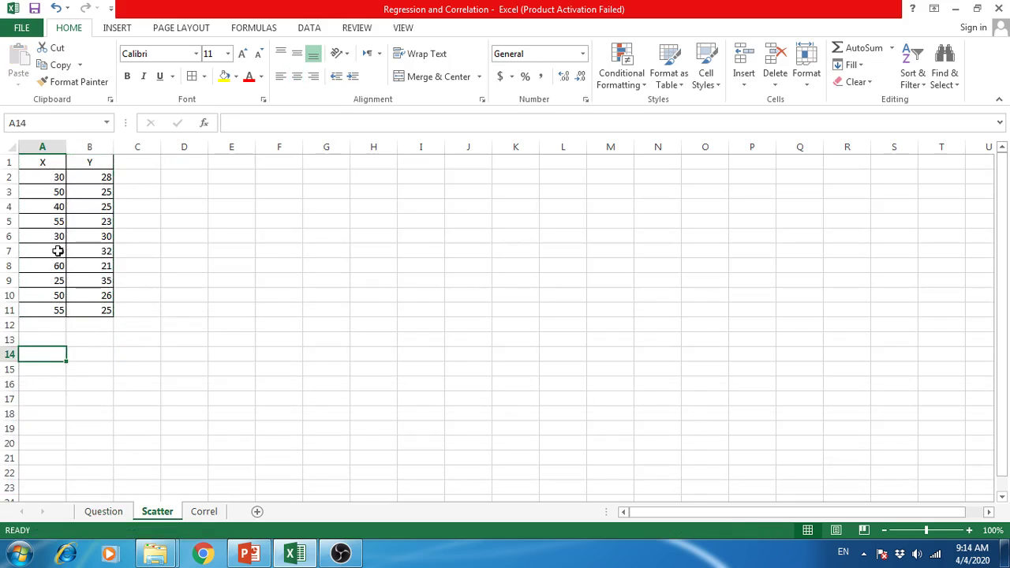
Insert a markers-only scatter chart from the X and Y data in A1:B11 and place it beside the table
left_click(49, 164)
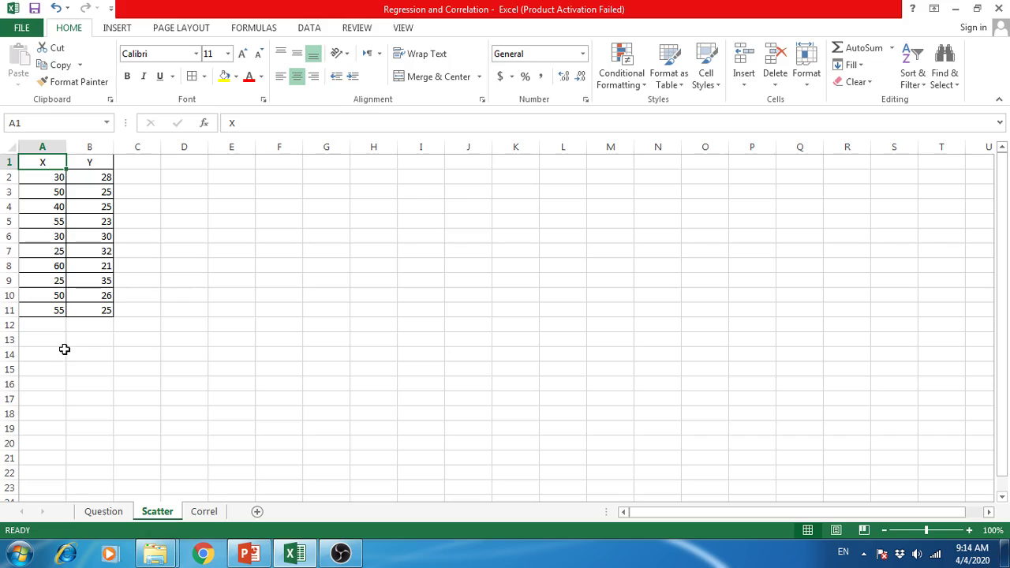
key("shift+Right")
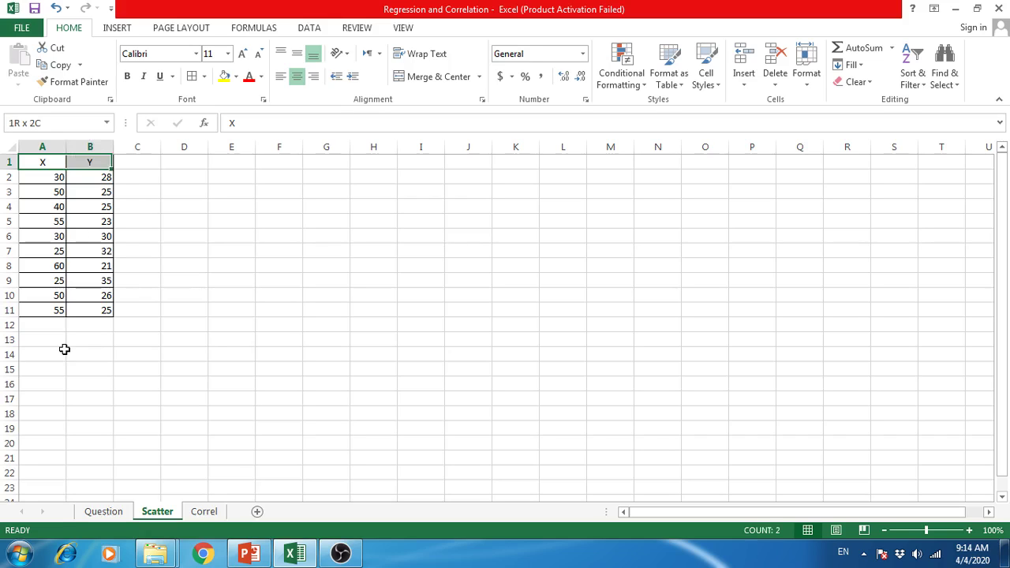
key("shift+Down")
key("shift+Down")
key("shift+Down")
key("shift+Down")
key("shift+Down")
key("shift+Down")
key("shift+Down")
key("shift+Down")
key("shift+Down")
key("shift+Down")
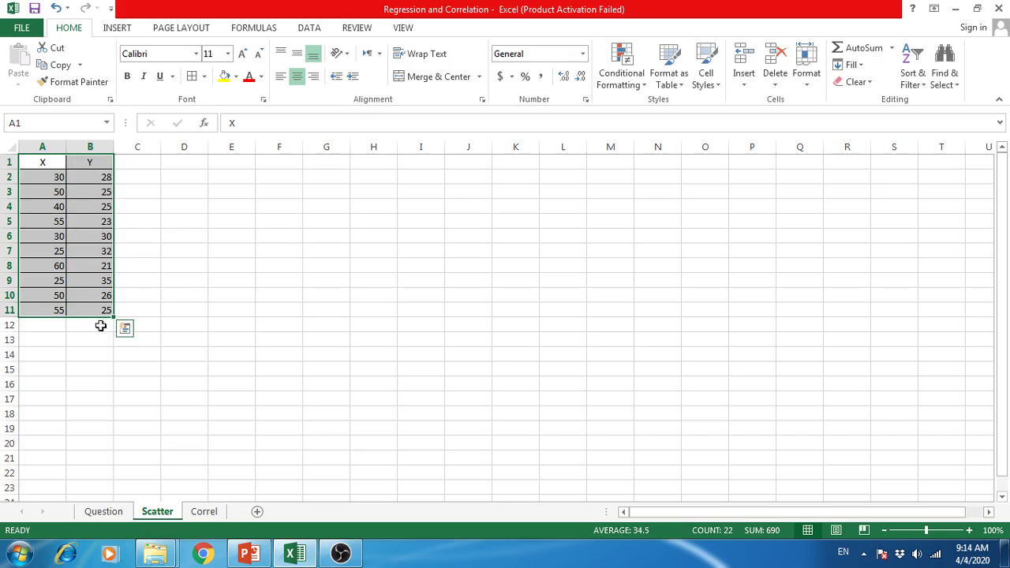
left_click(117, 27)
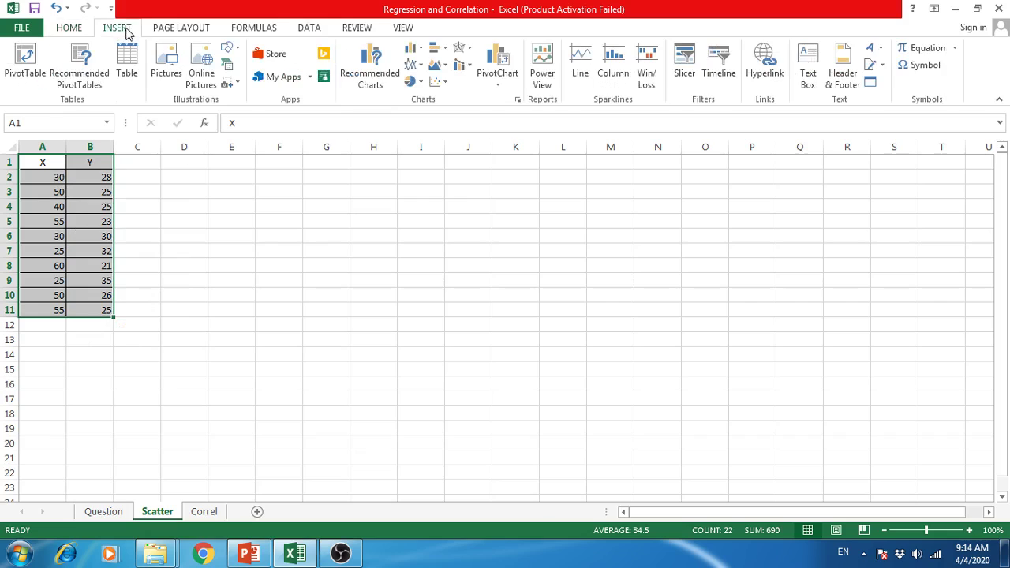
left_click(437, 84)
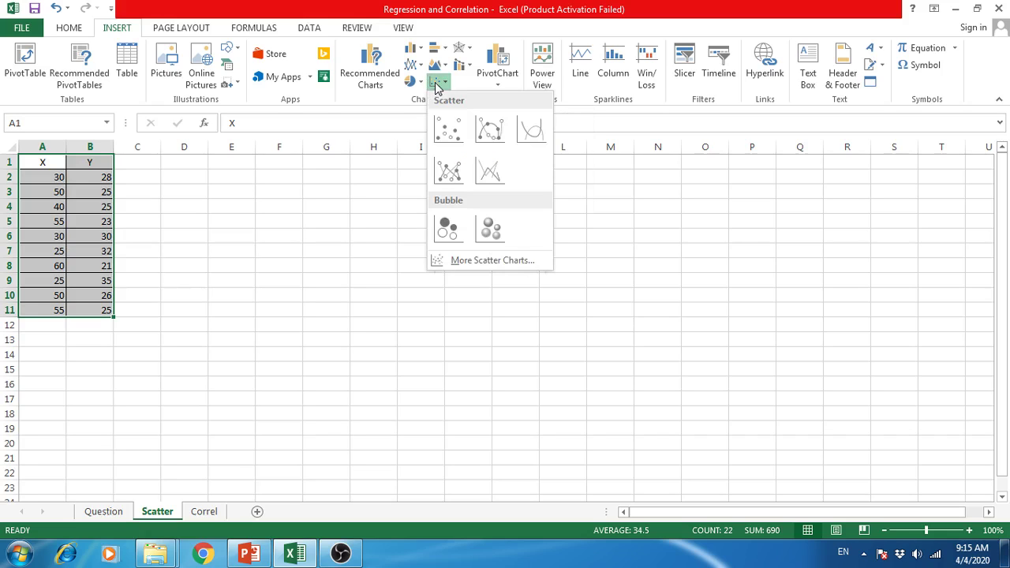
left_click(447, 130)
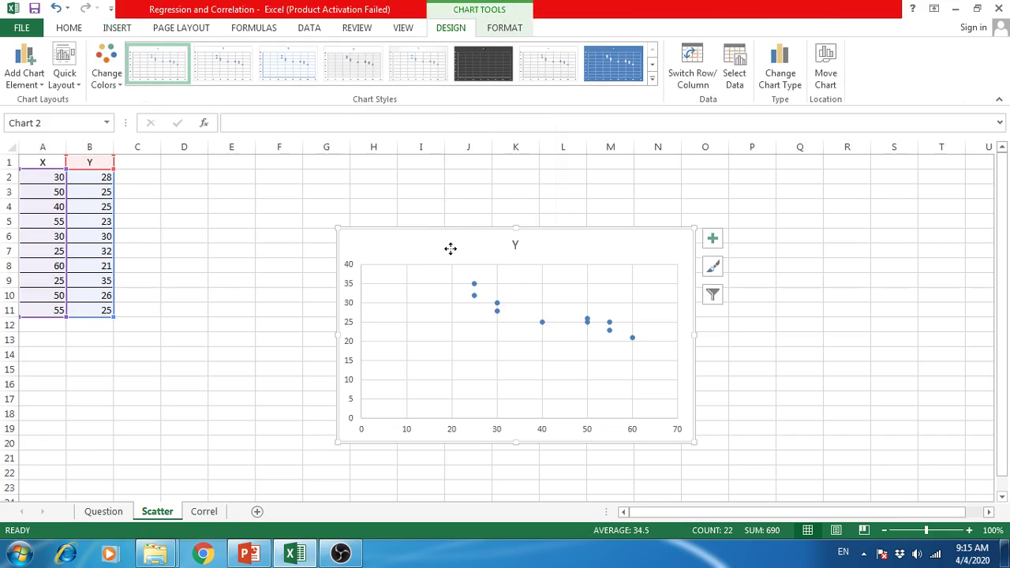
mouse_move(451, 246)
left_mouse_down()
mouse_move(280, 201)
mouse_move(270, 189)
left_mouse_up()
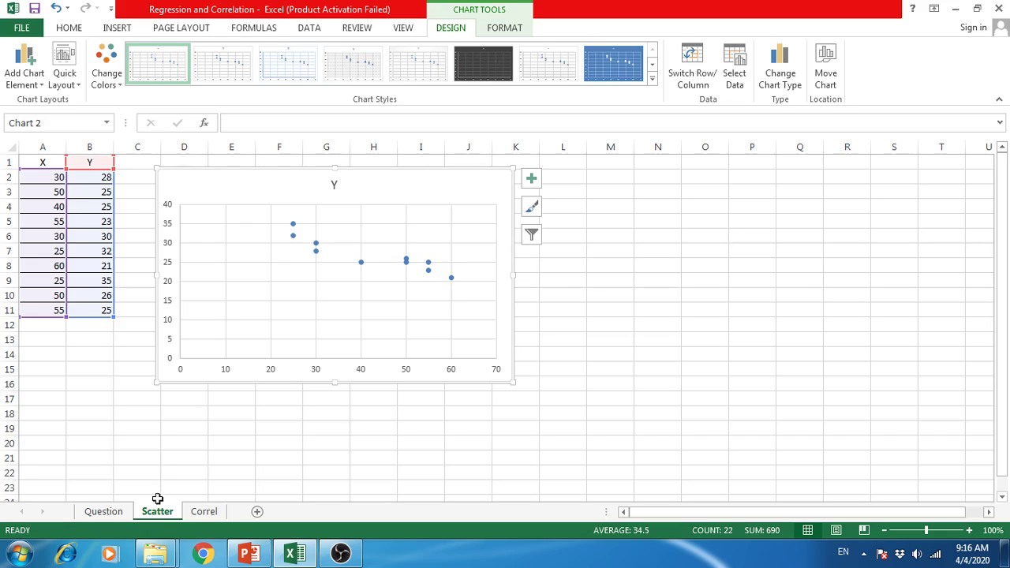
On the Correl sheet, begin a CORREL formula in cell A17
left_click(203, 512)
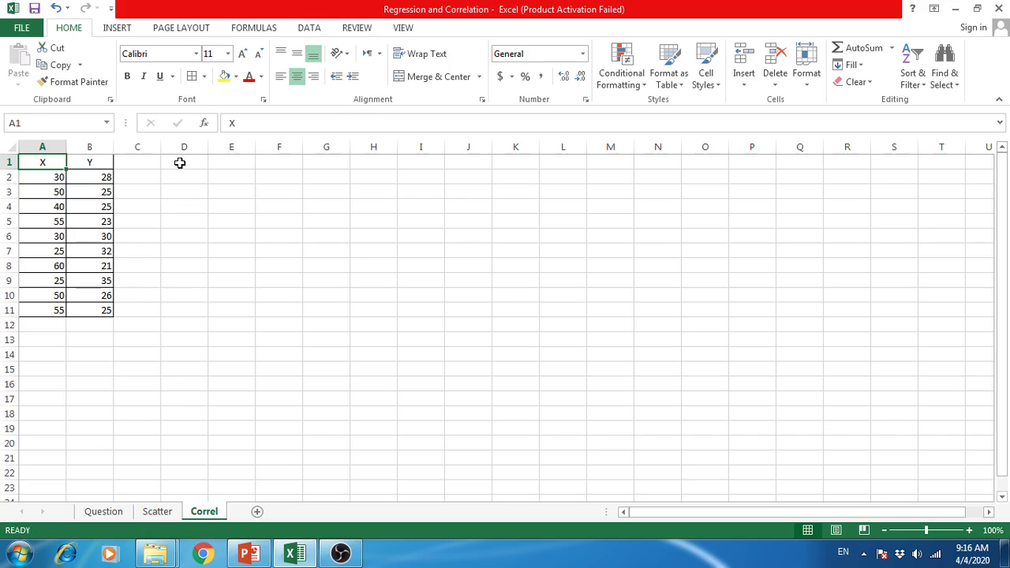
left_click(42, 401)
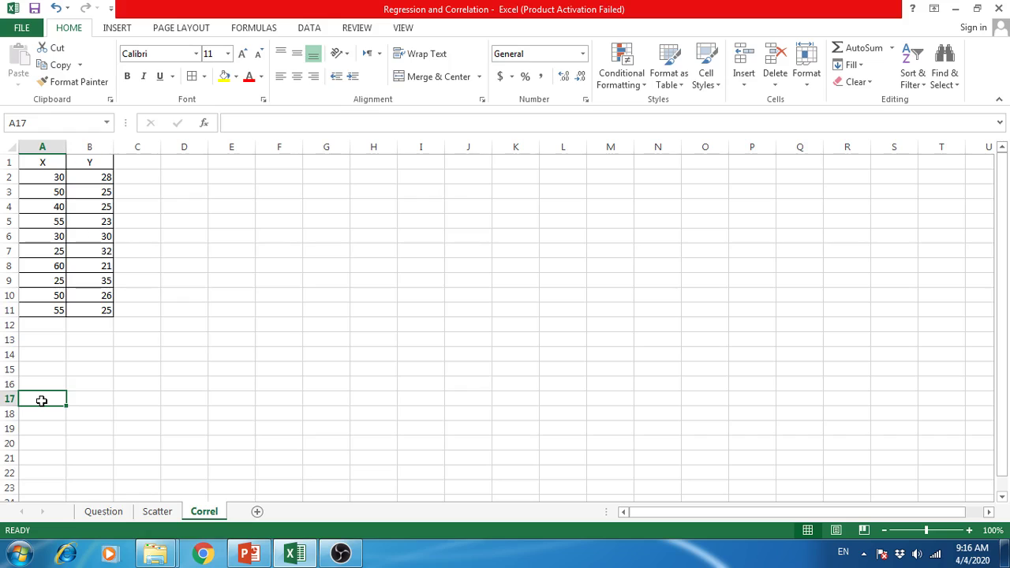
type("=co")
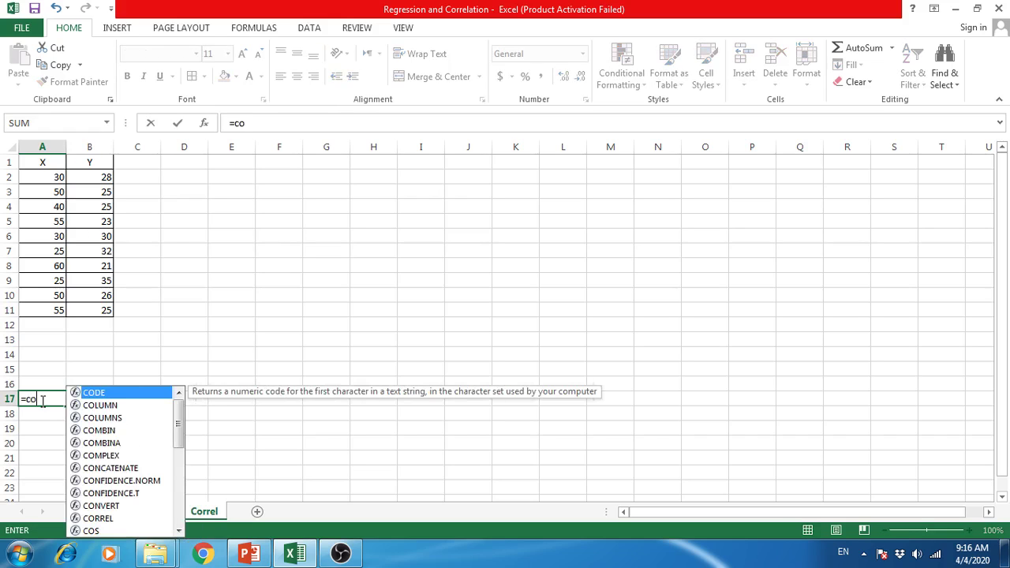
type("r")
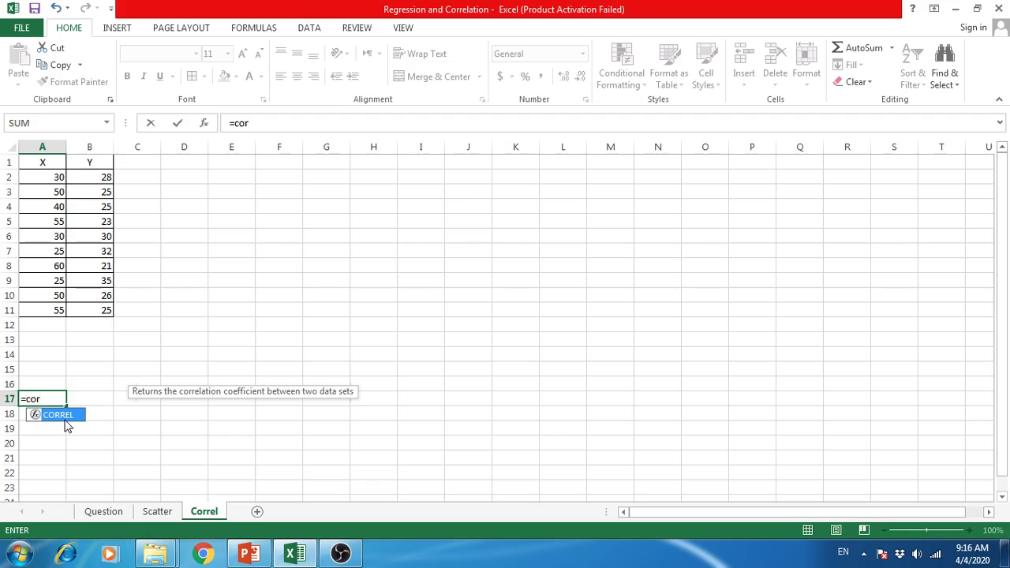
double_click(67, 416)
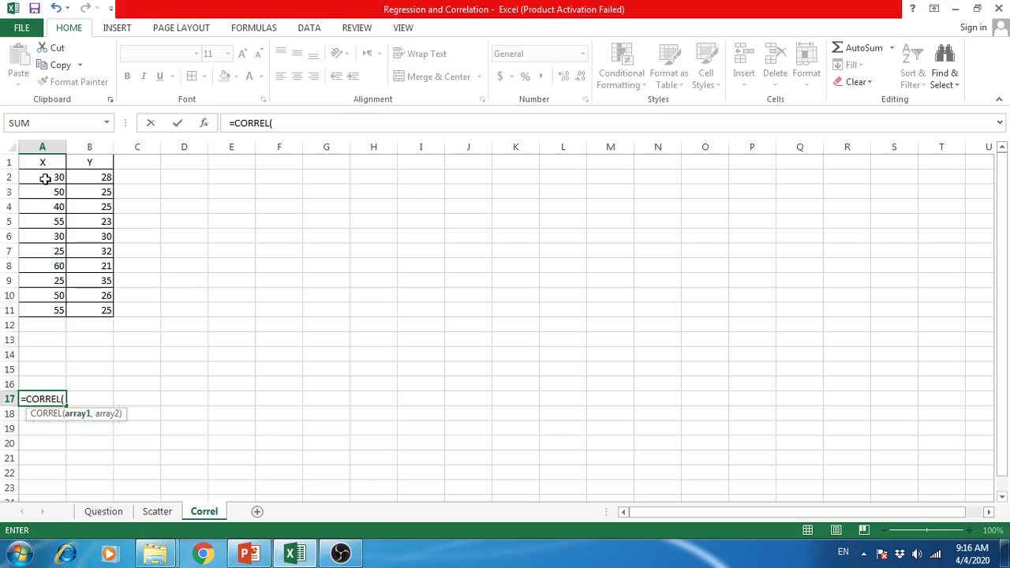
left_click_drag(45, 179, 40, 320)
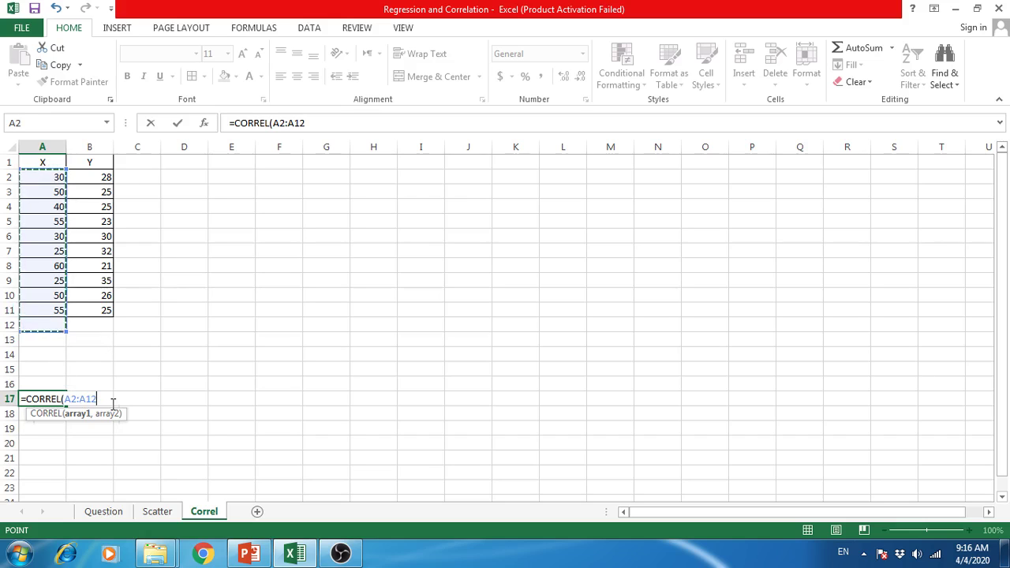
key("BackSpace")
key("BackSpace")
key("BackSpace")
key("BackSpace")
key("BackSpace")
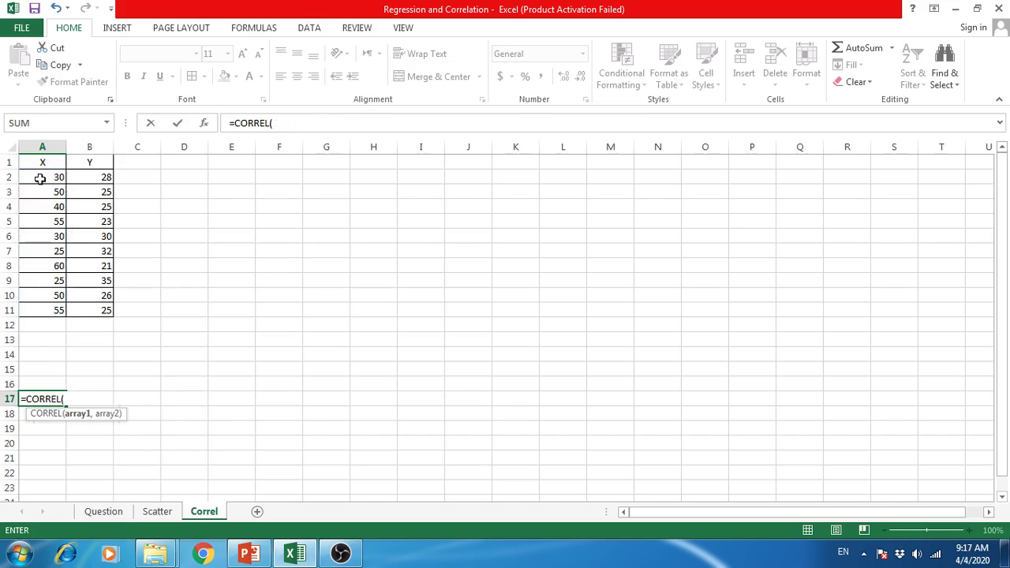
Complete the CORREL formula with arrays A2:A11 and B2:B11, and label the result "r" in B17
left_click_drag(39, 183, 39, 303)
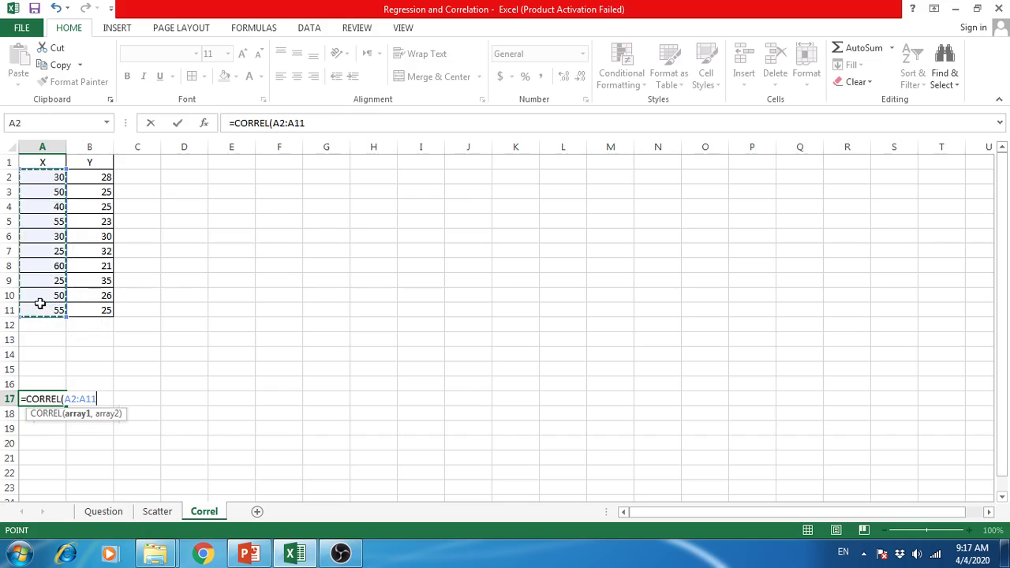
type(",")
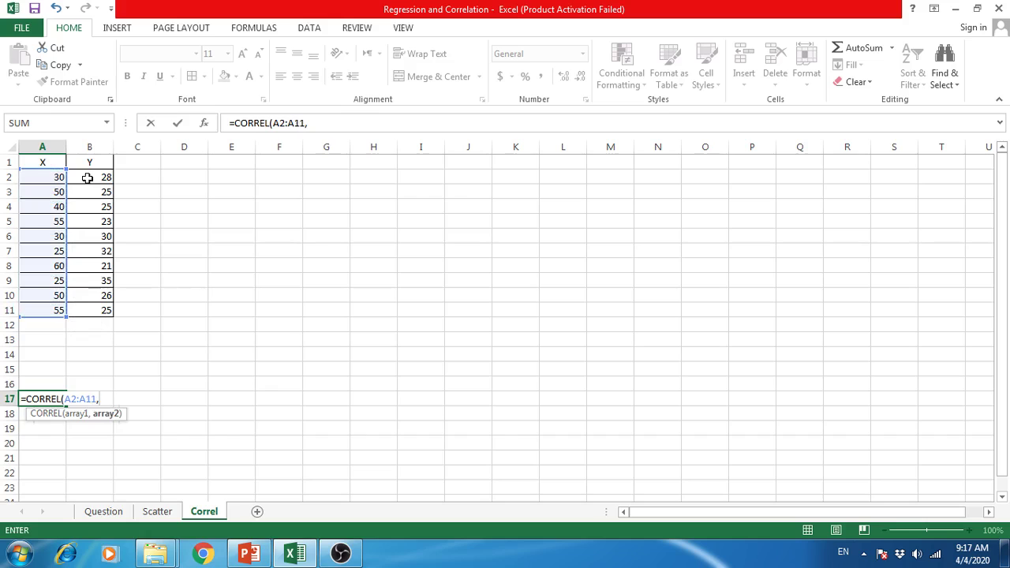
left_click_drag(88, 177, 89, 310)
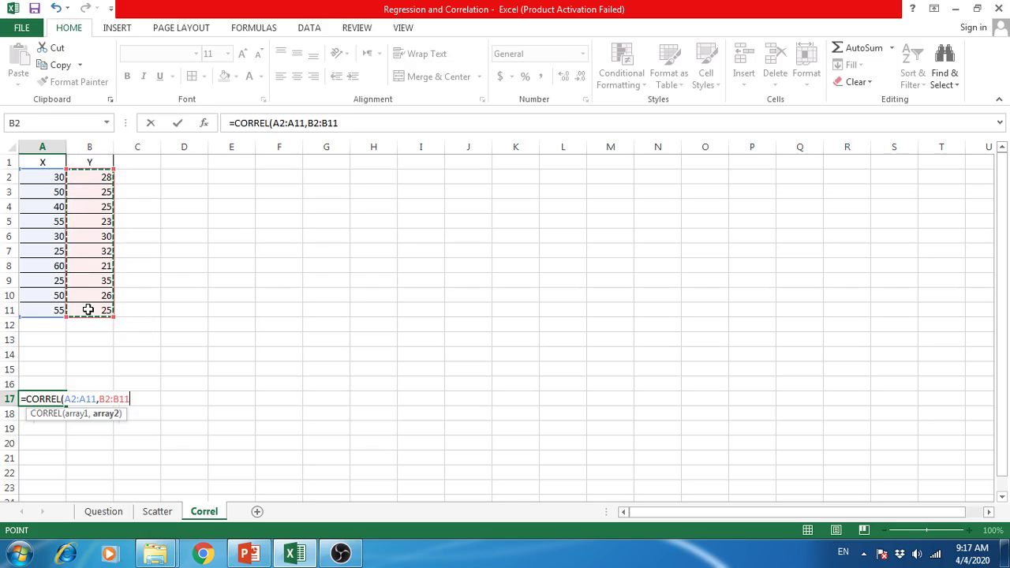
type(")")
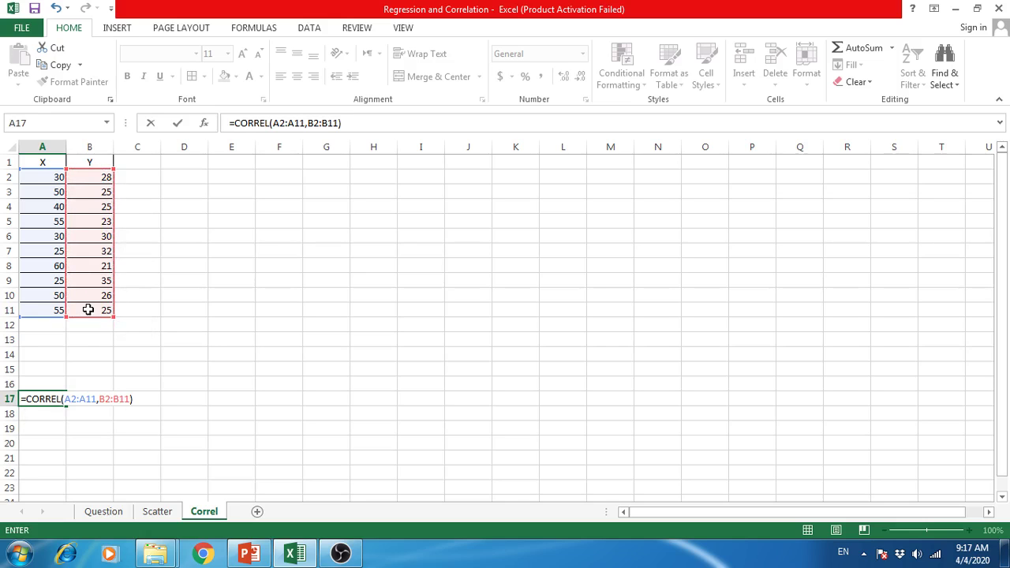
key("Tab")
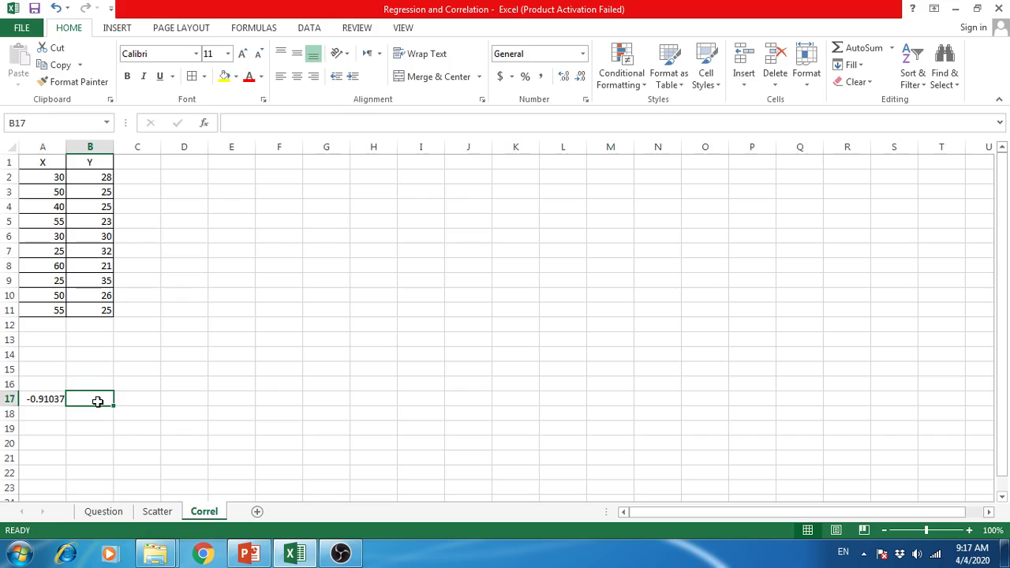
type("r")
key("Tab")
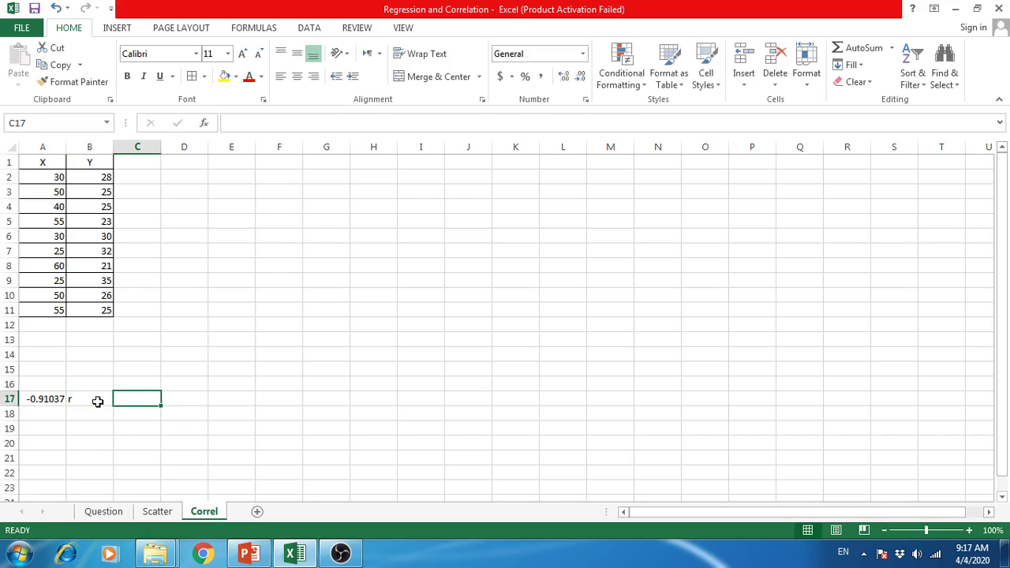
Square the correlation coefficient in cell A18 with the formula =A17*A17
left_click(55, 413)
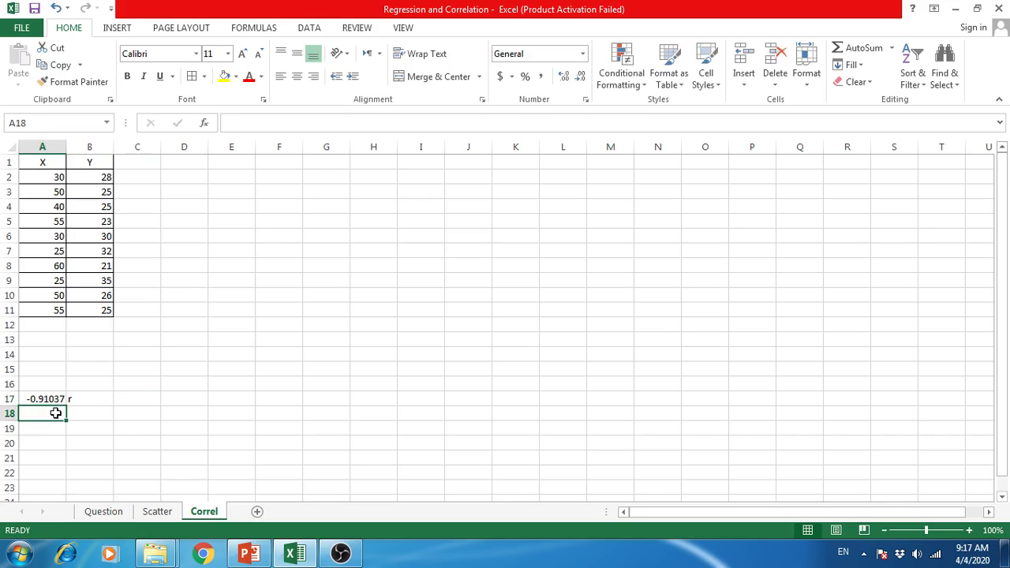
type("=")
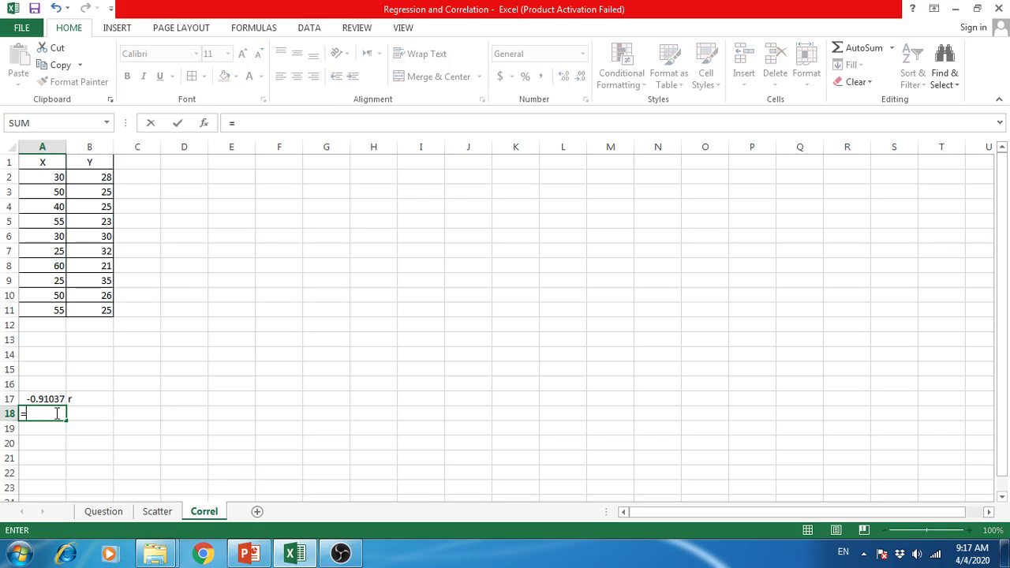
key("Up")
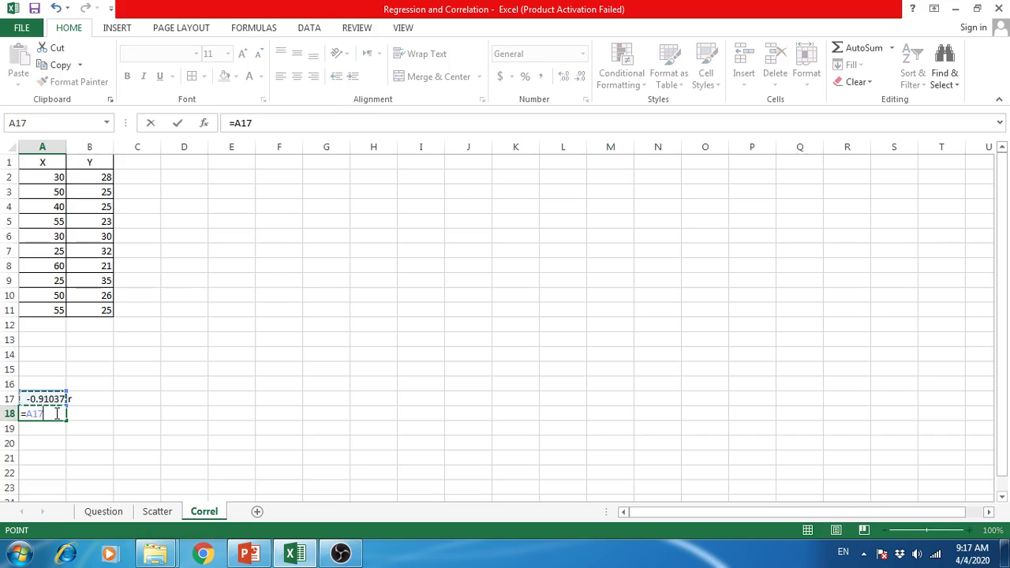
type("*")
key("Up")
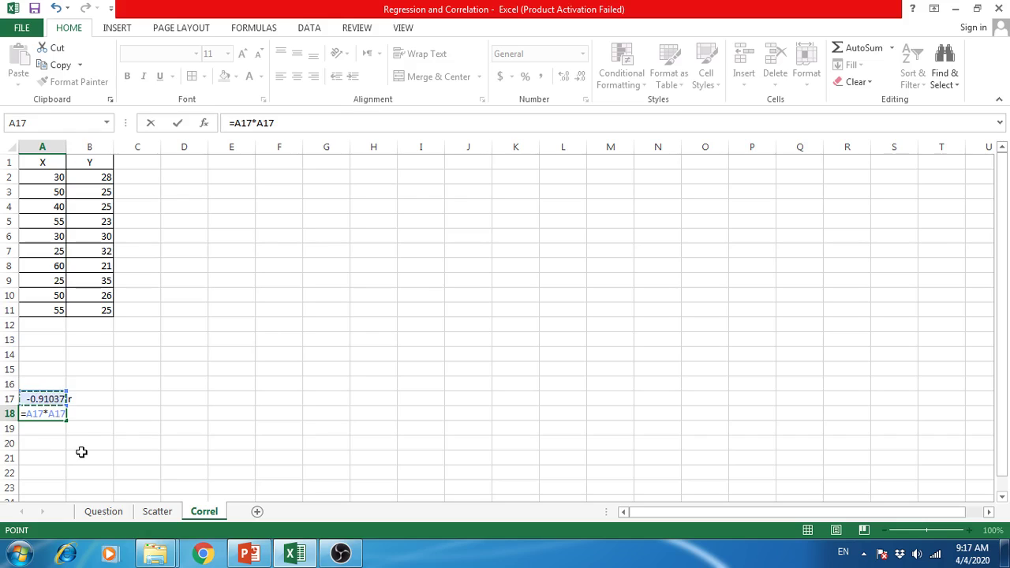
key("Tab")
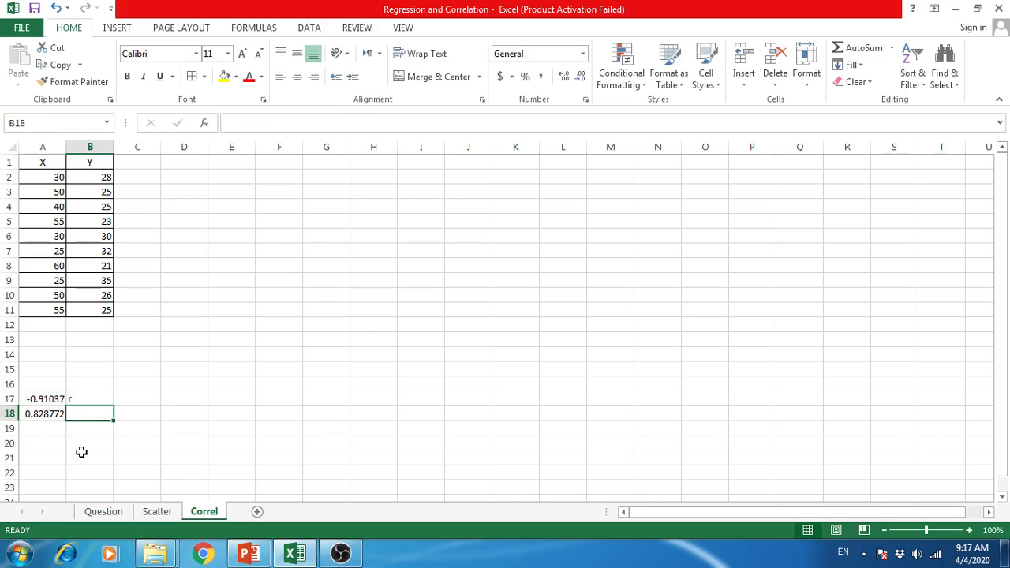
Replace the label in B17 with "Correl"
left_click(83, 401)
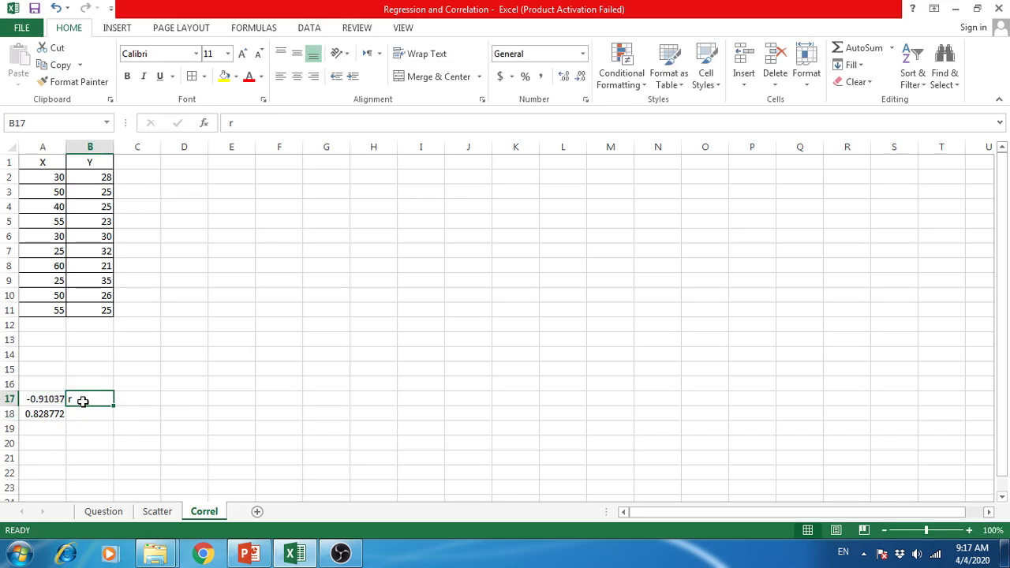
type("C")
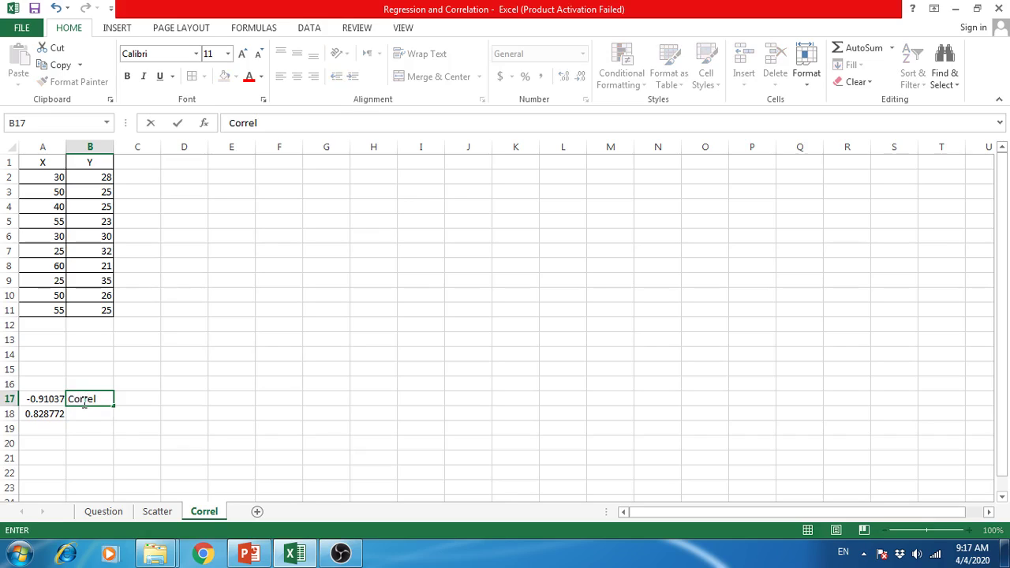
type("orrel")
key("Tab")
Label the squared value with "Coeff. Of Determination" in cell B18
left_click(85, 415)
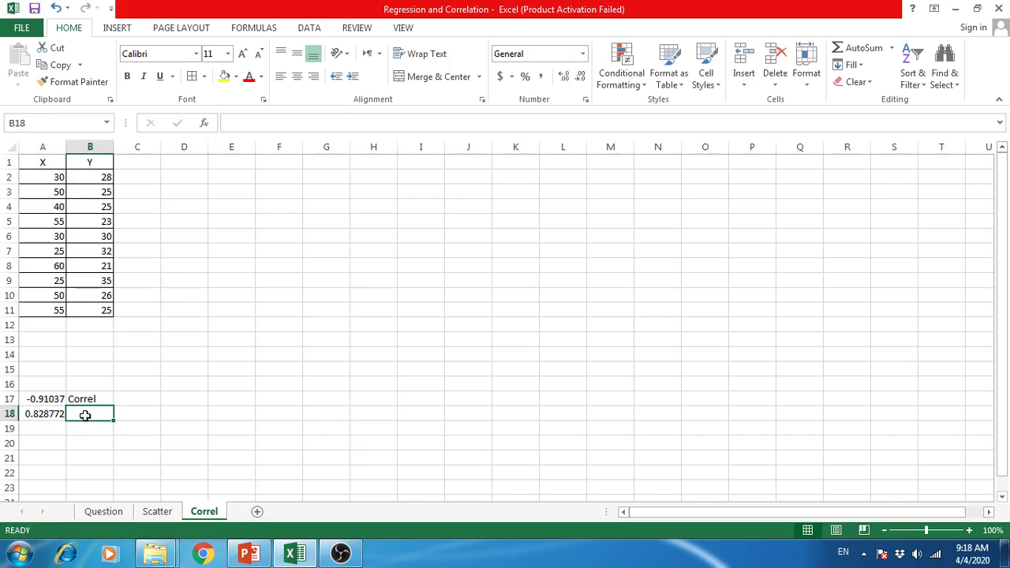
type("Co")
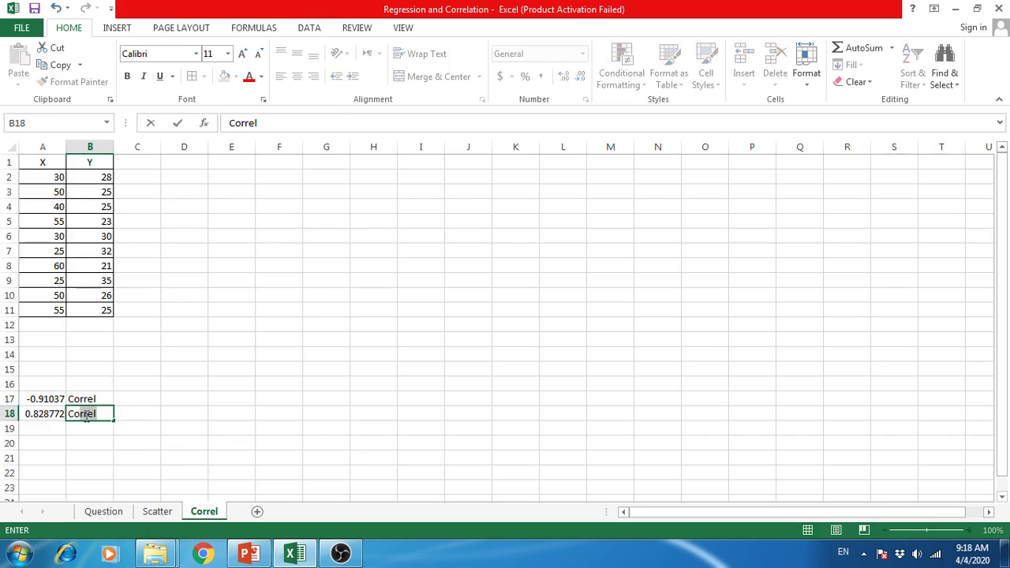
type("ef")
type("f. of ")
type("D")
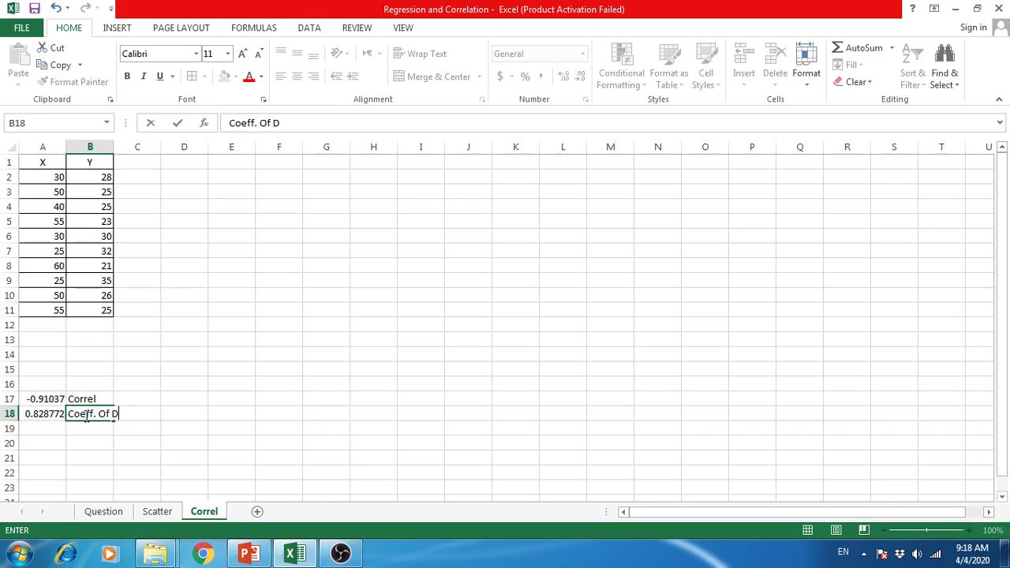
type("etermina")
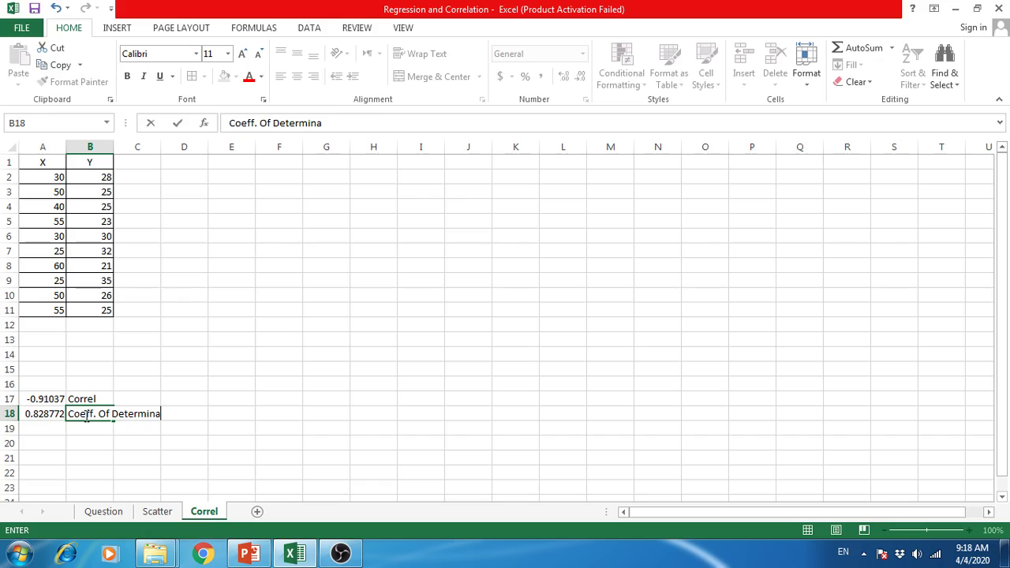
type("tion")
key("Tab")
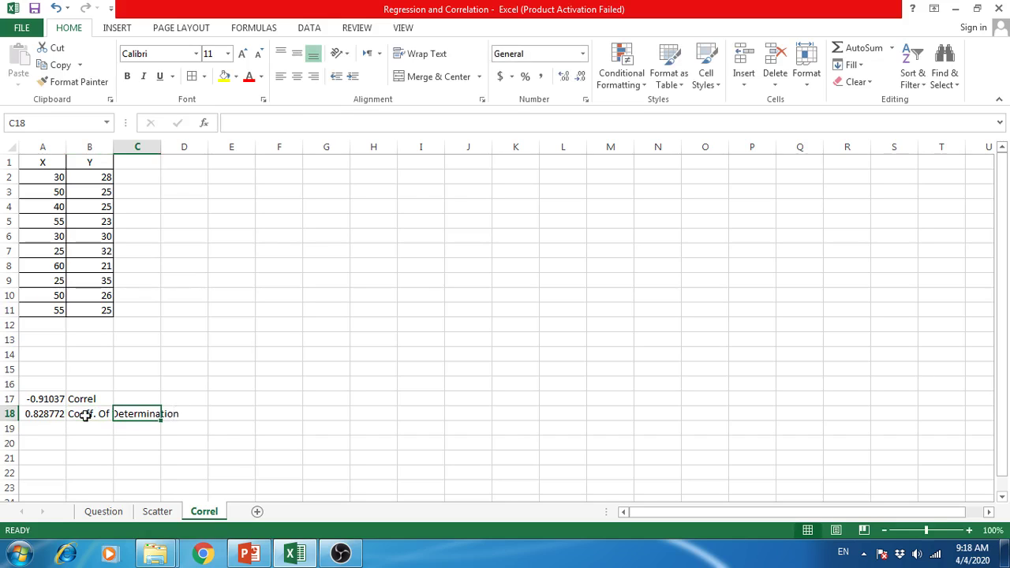
Review the correlation results in A17 and A18 against the problem statement on the Question sheet and the Scatter sheet's chart
left_click(47, 413)
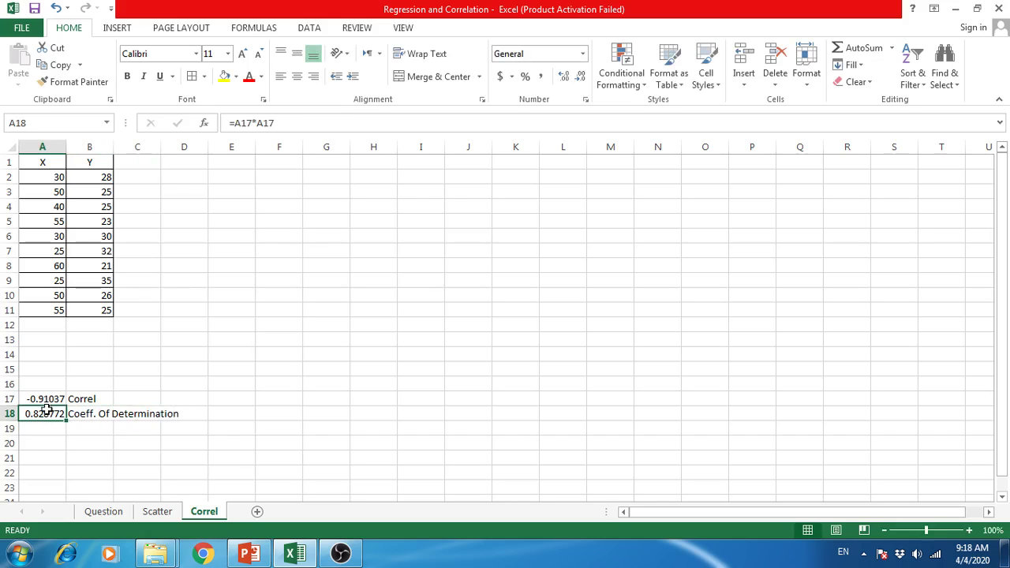
left_click(47, 399)
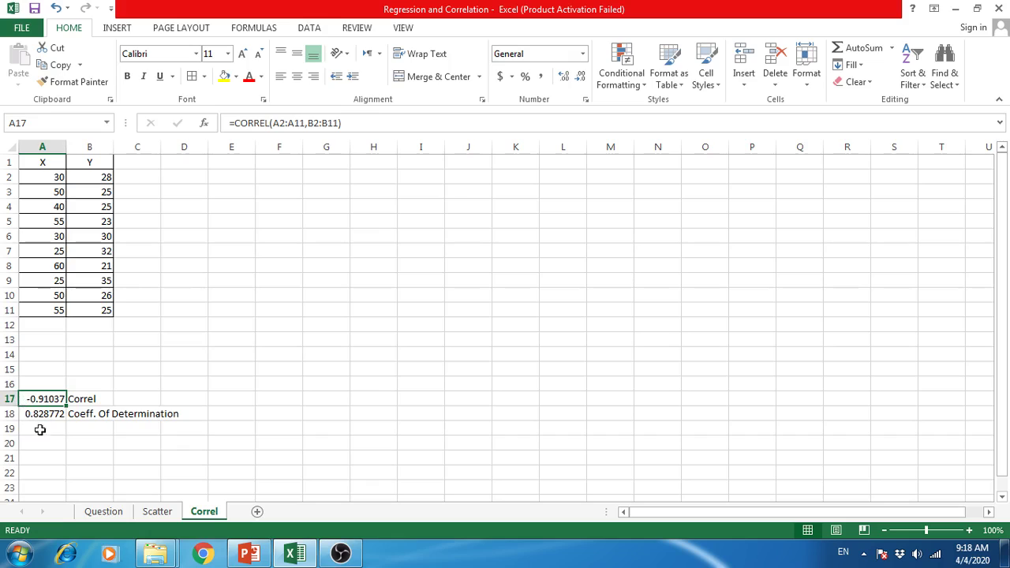
left_click(104, 511)
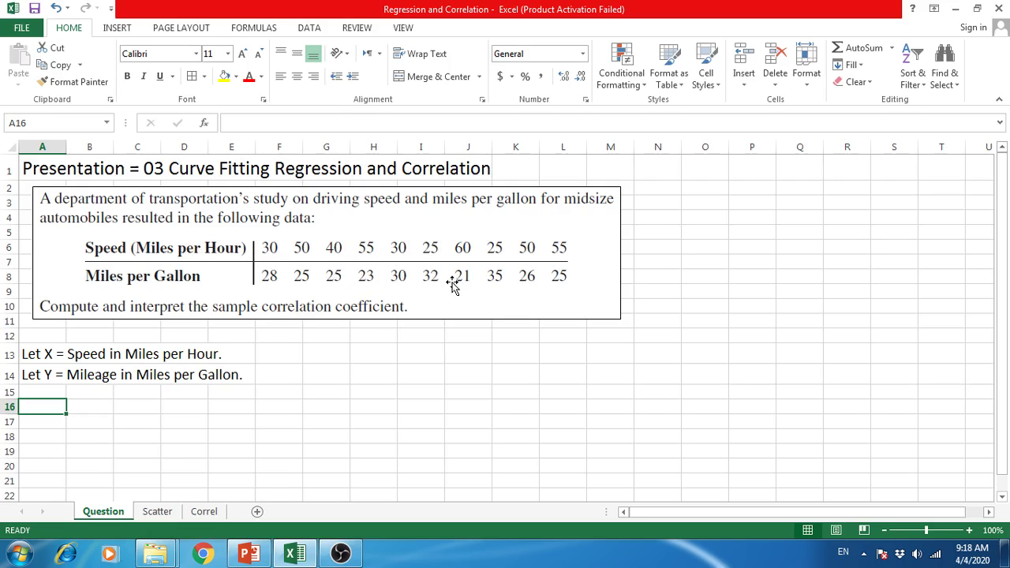
left_click(161, 514)
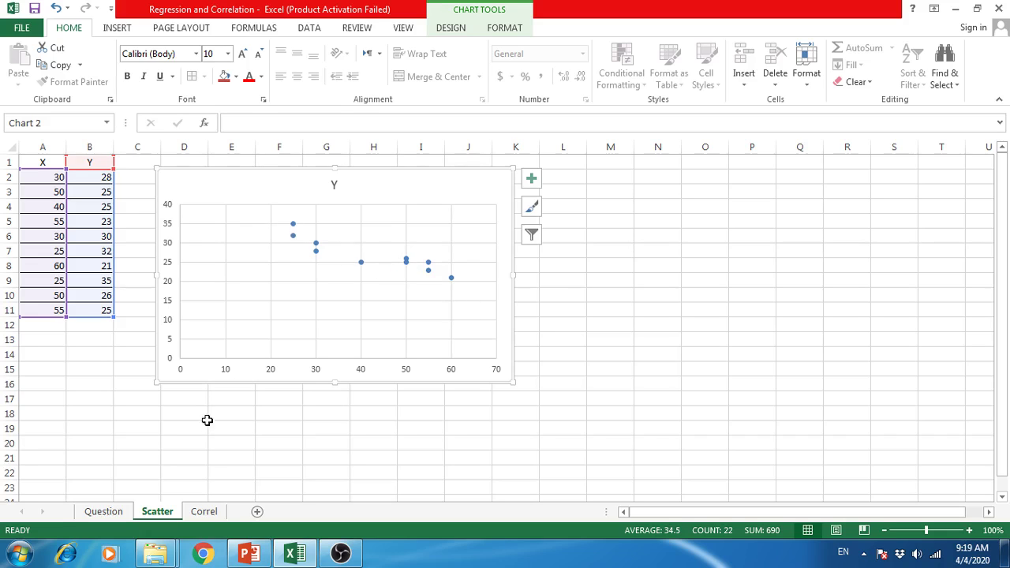
left_click(204, 512)
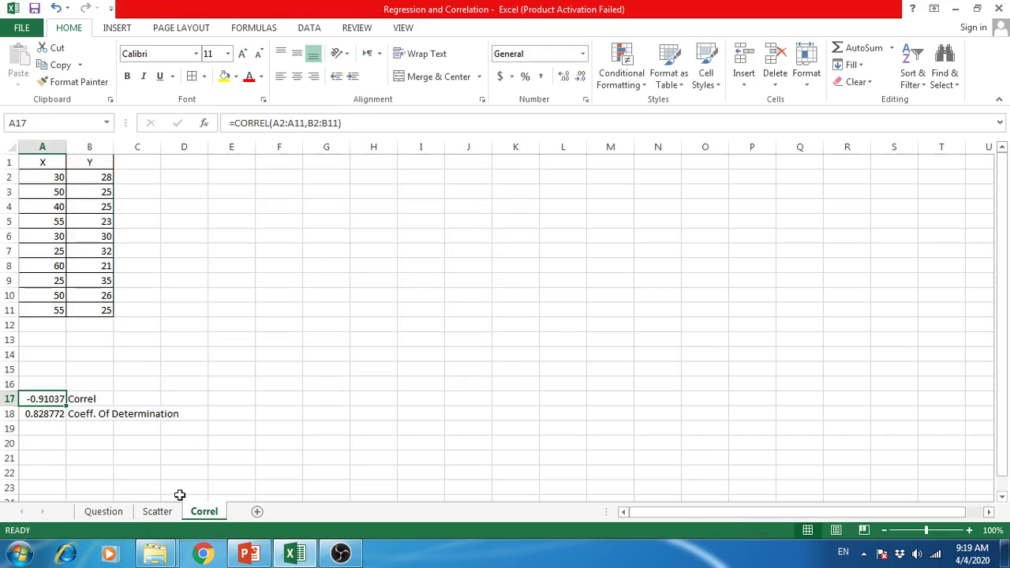
left_click(46, 414)
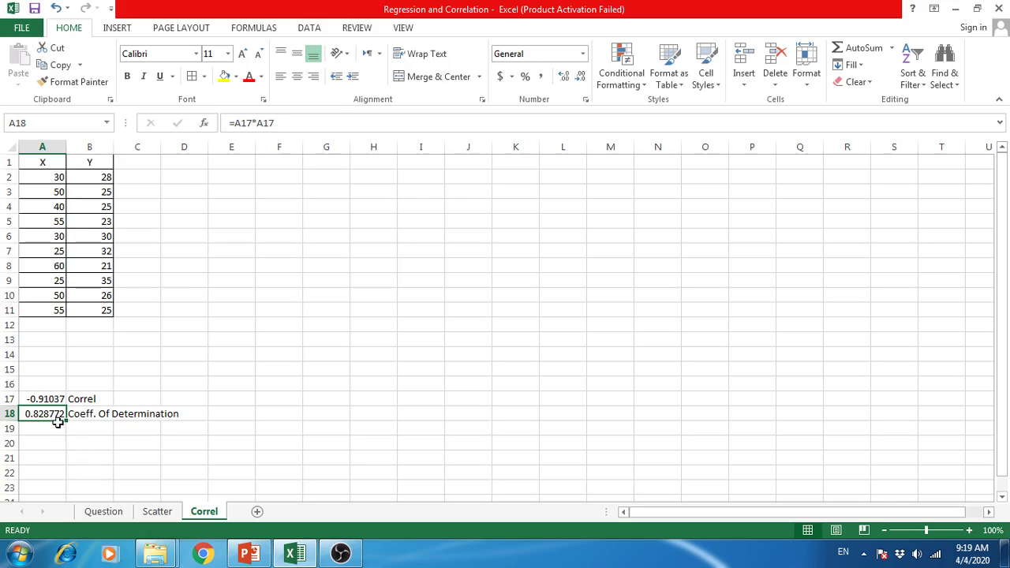
Compare the spread of points in the scatter chart with the Correl sheet's correlation coefficient and coefficient of determination
left_click(156, 514)
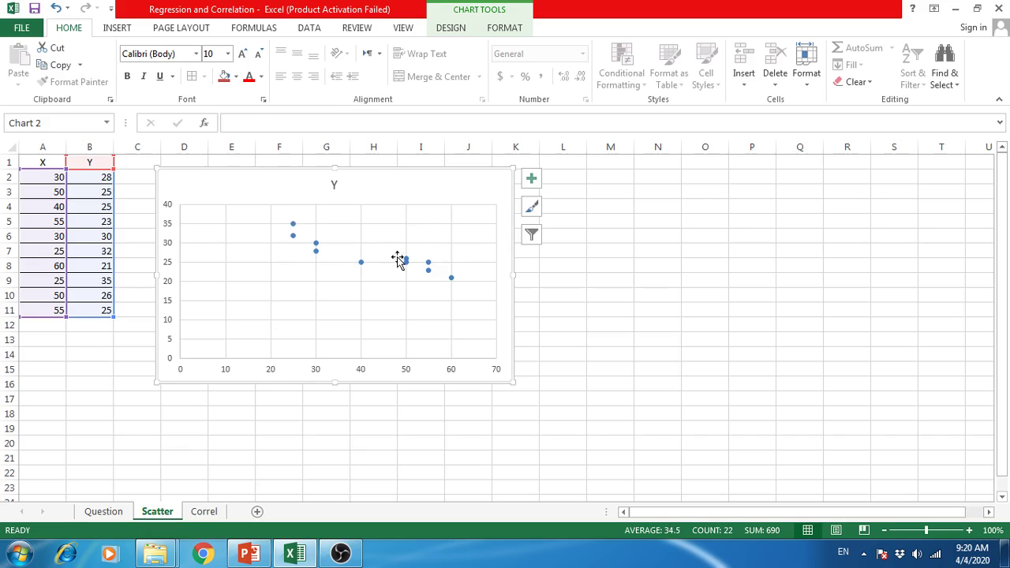
left_click(204, 511)
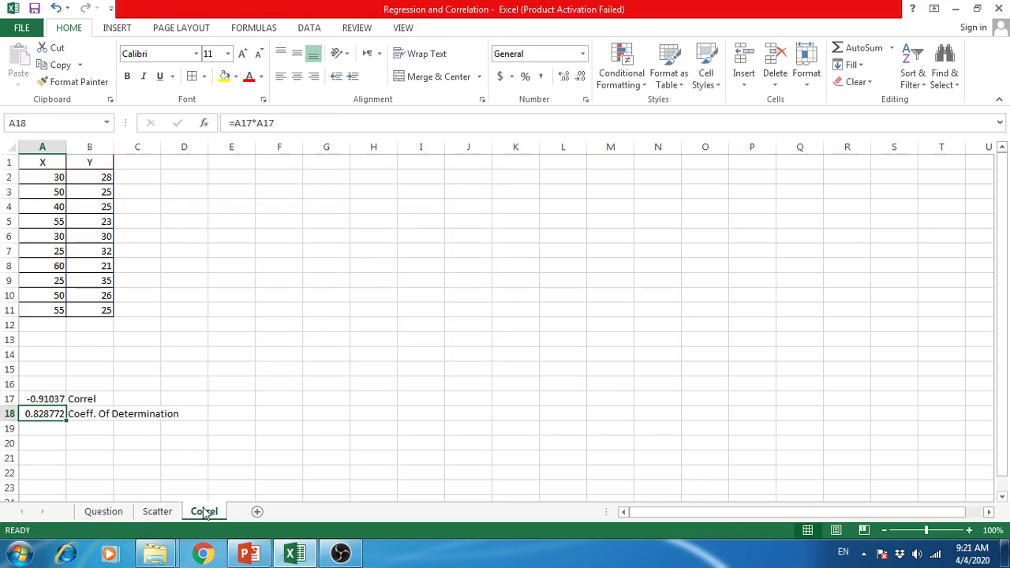
left_click(33, 400)
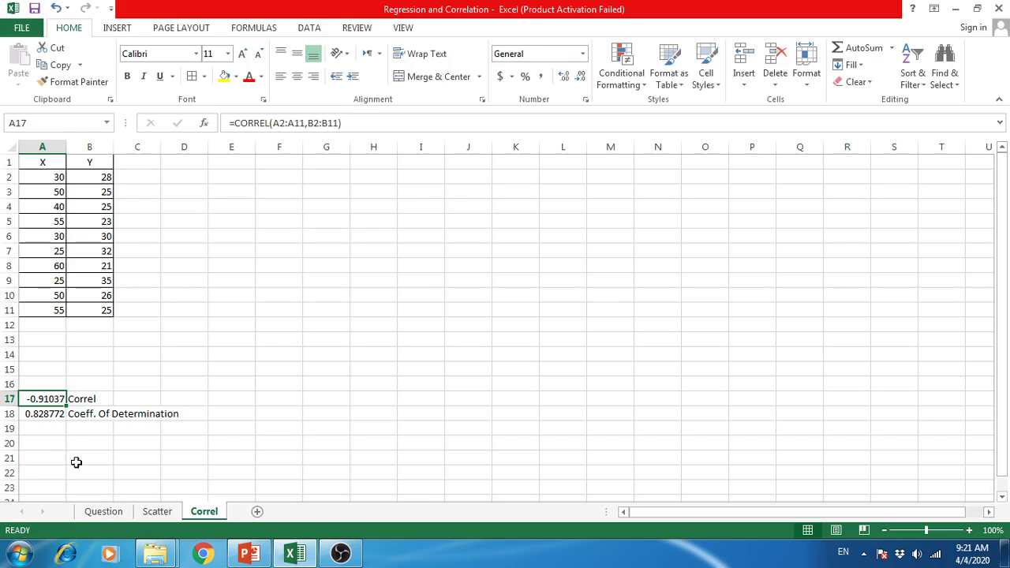
left_click(48, 414)
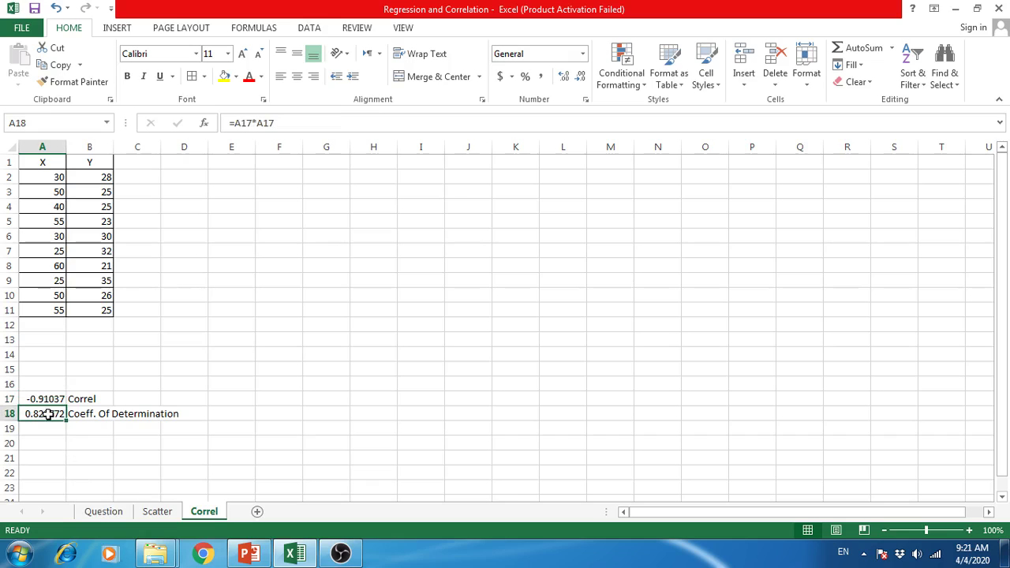
left_click(158, 513)
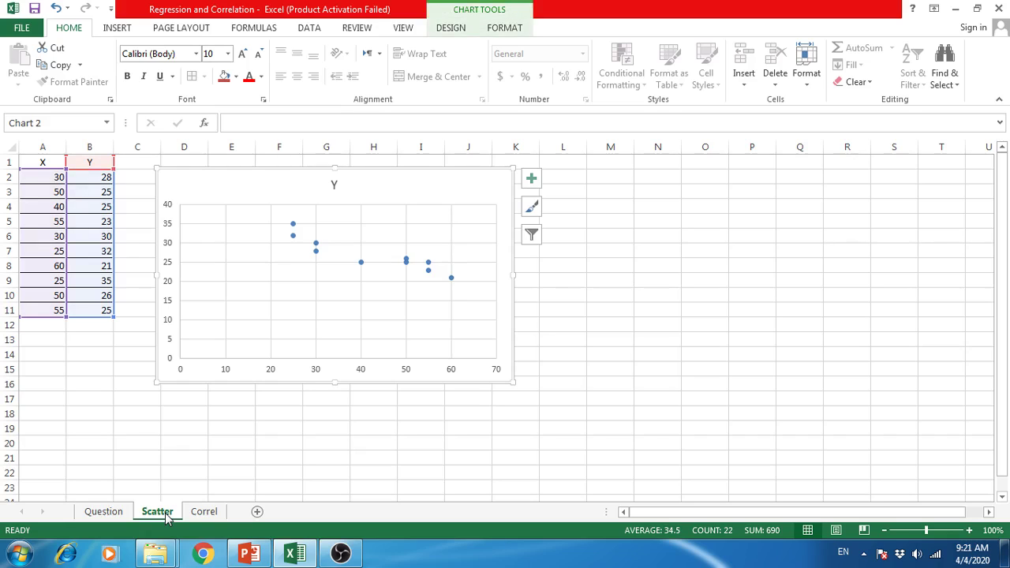
left_click(204, 512)
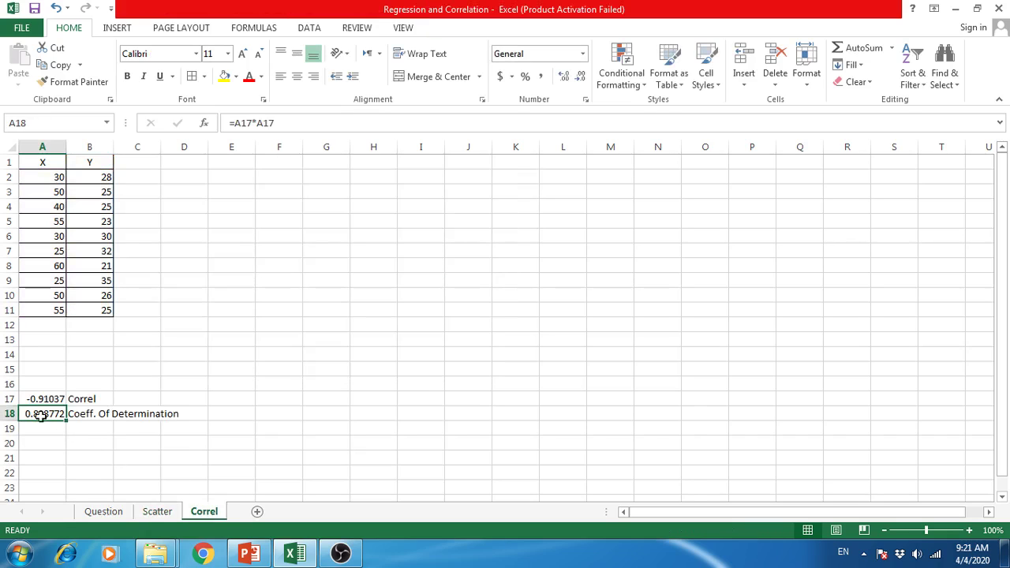
left_click(157, 512)
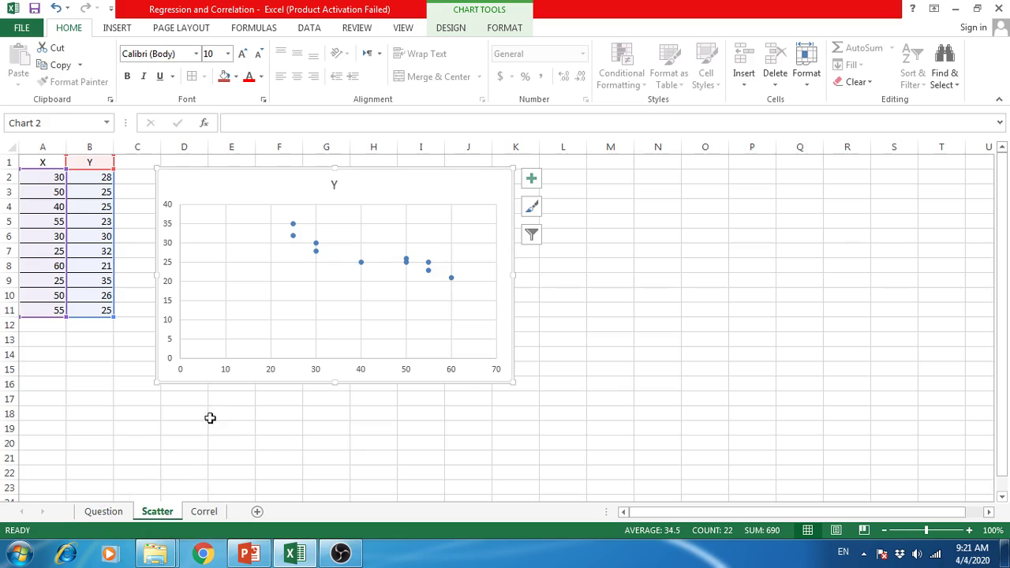
left_click(205, 513)
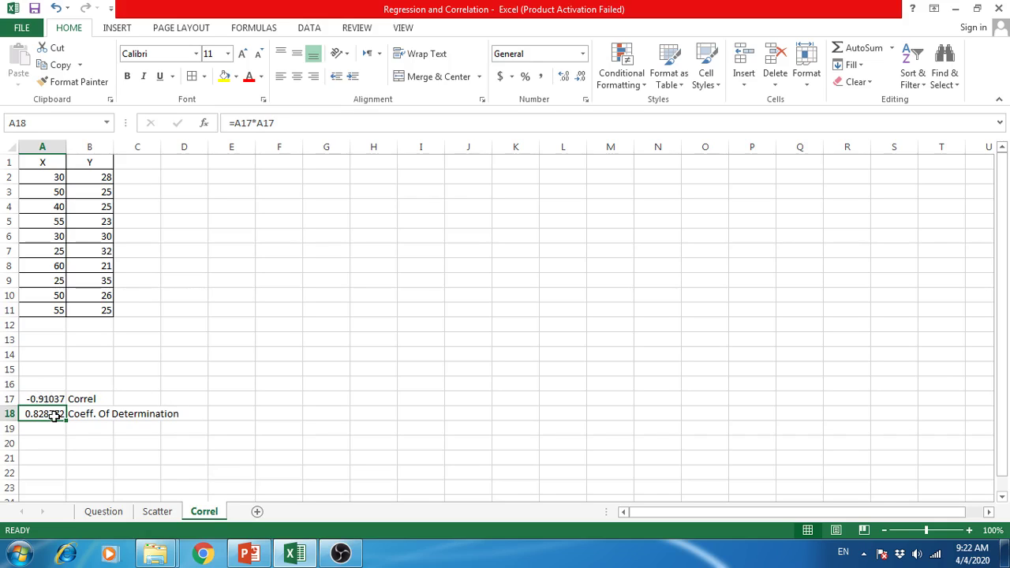